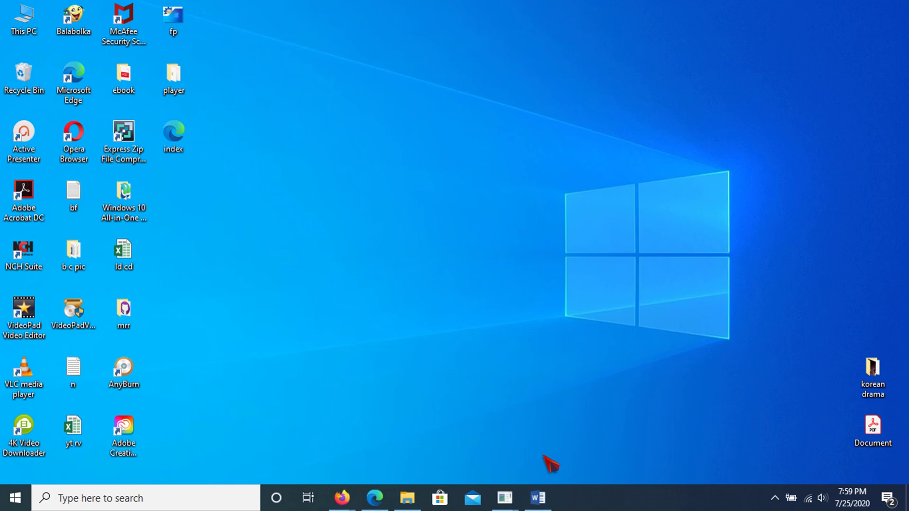
In the CPH1937 phone mirror, open Settings and view the About Phone details
{"action": "mouse_move", "coordinate": [505, 499]}
{"action": "left_click", "coordinate": [655, 443]}
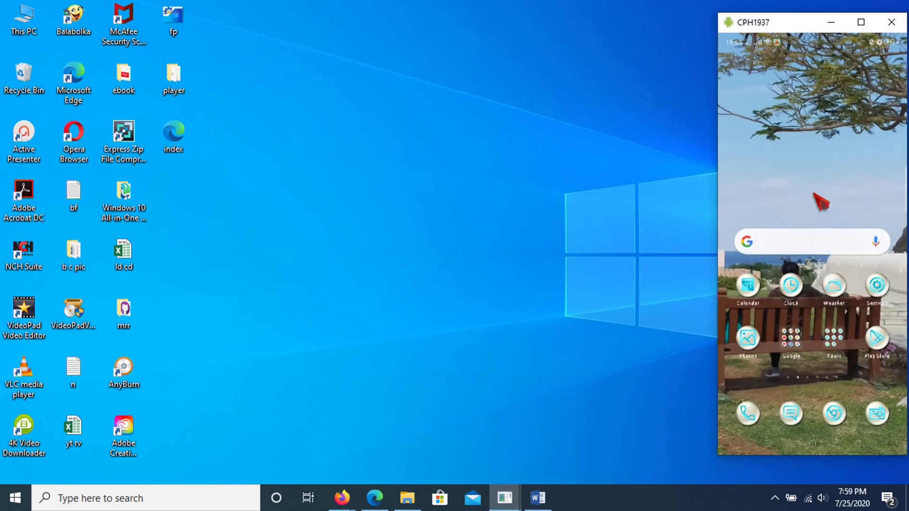
{"action": "left_click", "coordinate": [877, 286]}
{"action": "scroll", "coordinate": [857, 275], "scroll_direction": "down", "scroll_amount": 5}
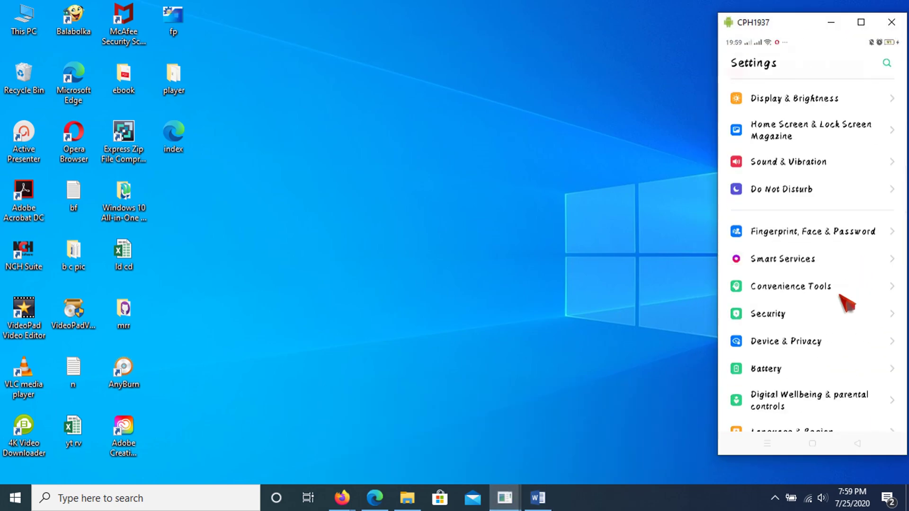
{"action": "scroll", "coordinate": [824, 345], "scroll_direction": "down", "scroll_amount": 5}
{"action": "left_click", "coordinate": [805, 397]}
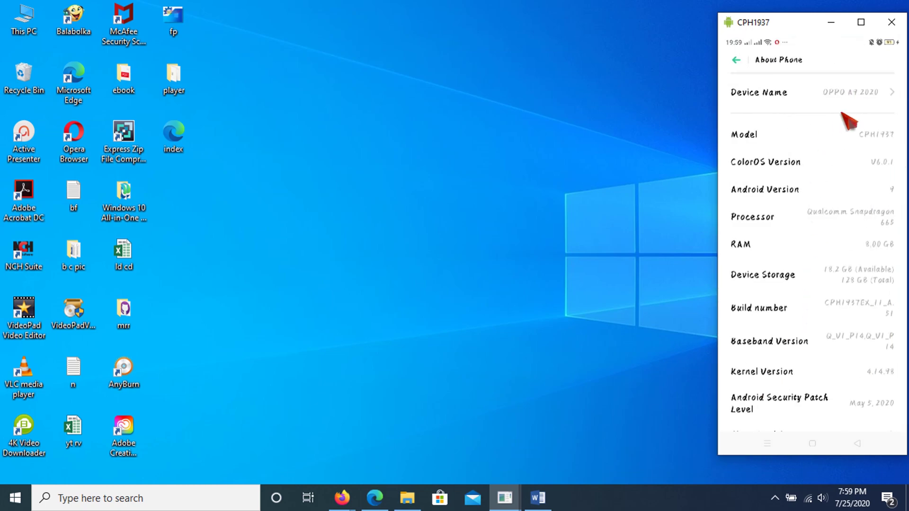
Return to the phone's home screen and pull down the quick-settings shade showing Location enabled
{"action": "right_click", "coordinate": [828, 167]}
{"action": "right_click", "coordinate": [831, 165]}
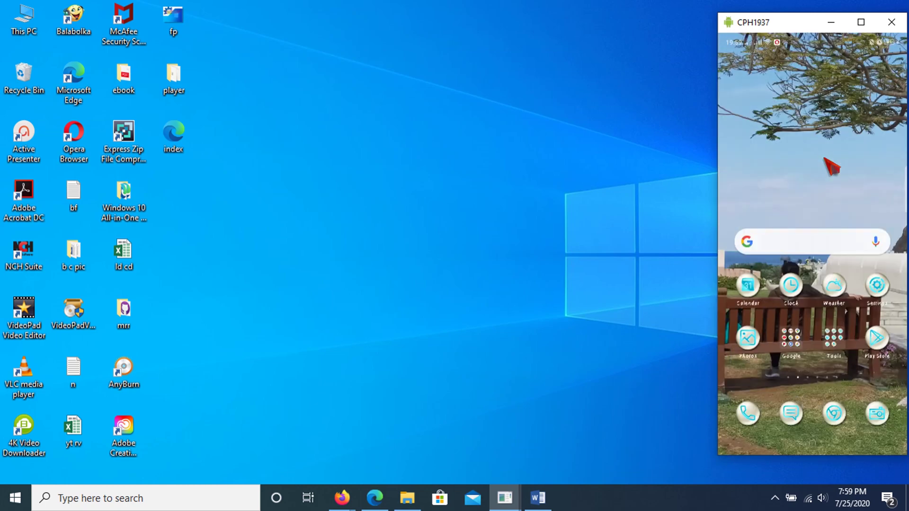
{"action": "key", "text": "ctrl+n"}
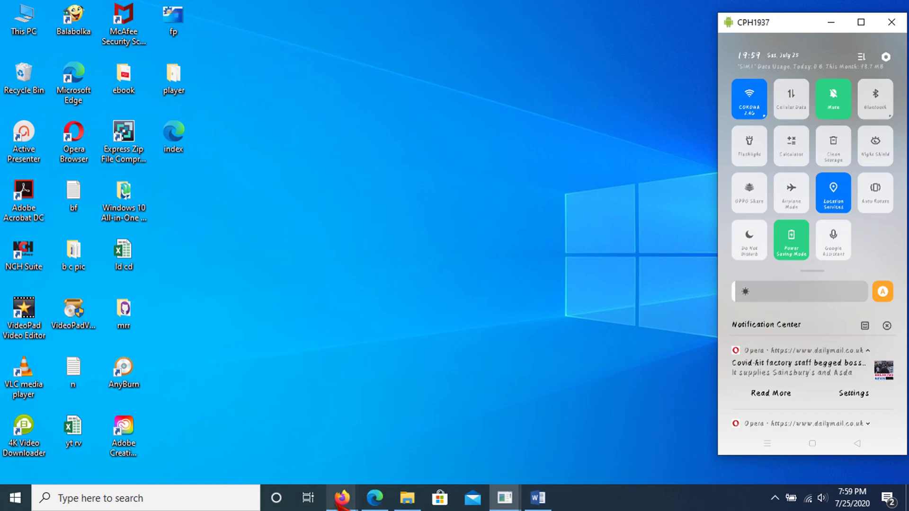
Bring Firefox forward and restore it down to sit beside the phone mirror
{"action": "mouse_move", "coordinate": [342, 498]}
{"action": "left_click", "coordinate": [546, 462]}
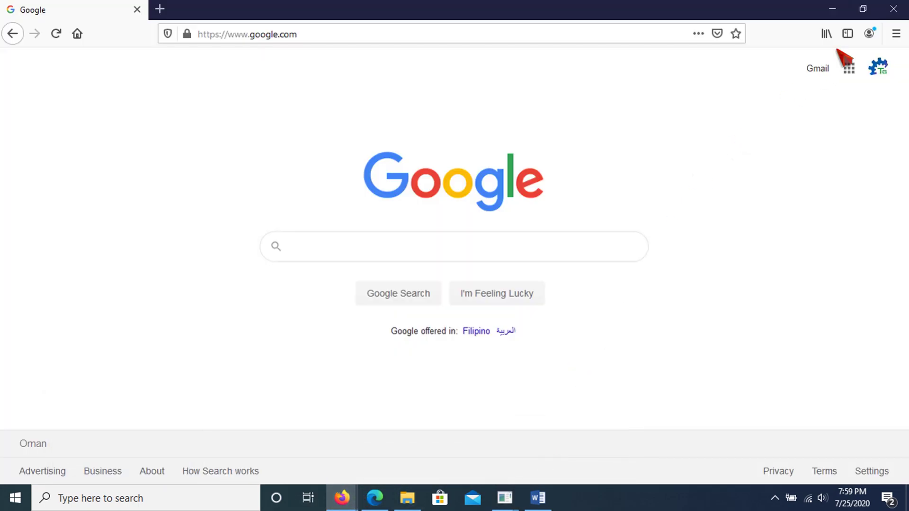
{"action": "left_click", "coordinate": [862, 8]}
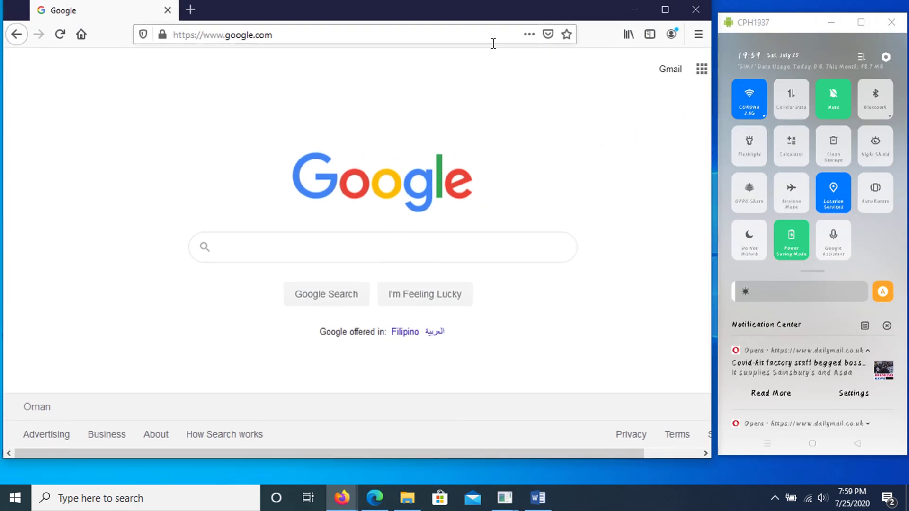
Search Google for 'find my phone' and open the 'Find your phone - Google Account' result
{"action": "left_click", "coordinate": [317, 254]}
{"action": "type", "text": "find"}
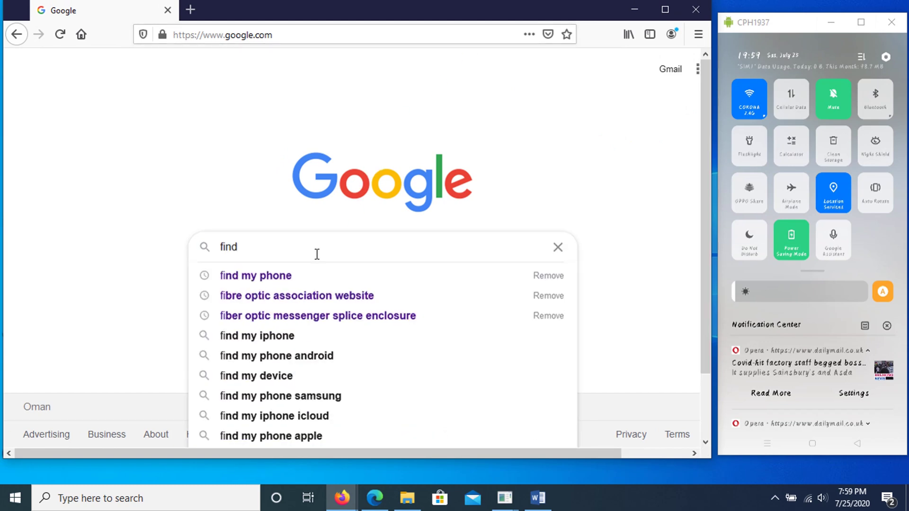
{"action": "key", "text": "Down"}
{"action": "key", "text": "Return"}
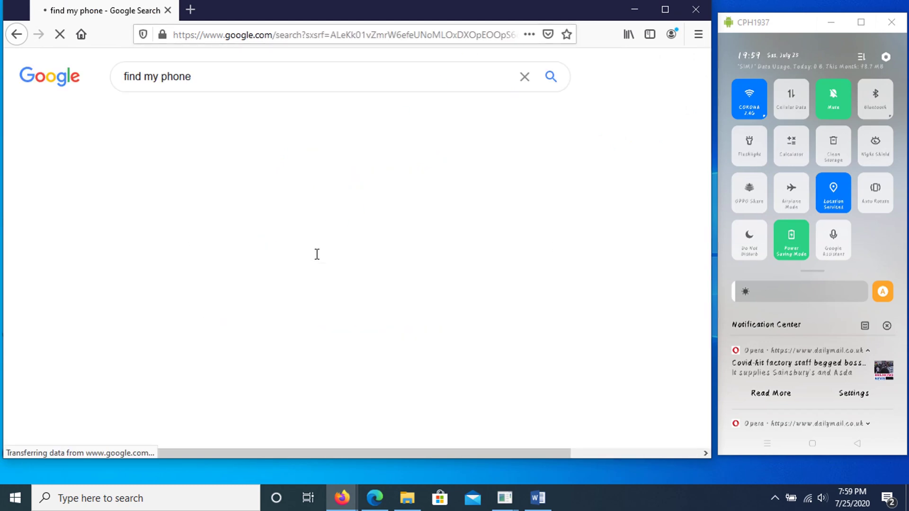
{"action": "scroll", "coordinate": [343, 239], "scroll_direction": "down", "scroll_amount": 5}
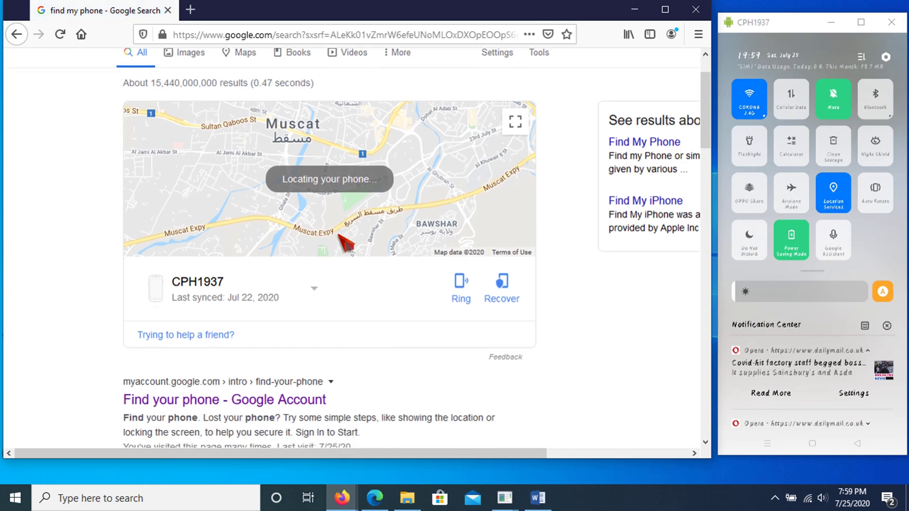
{"action": "left_click", "coordinate": [297, 191]}
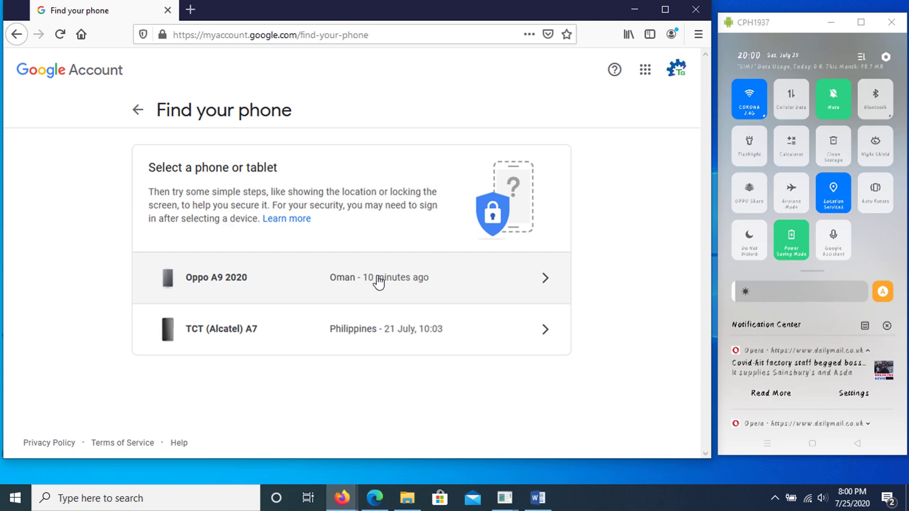
Select the Oppo A9 2020, sign in with the account password, and decline saving the login
{"action": "left_click", "coordinate": [376, 281]}
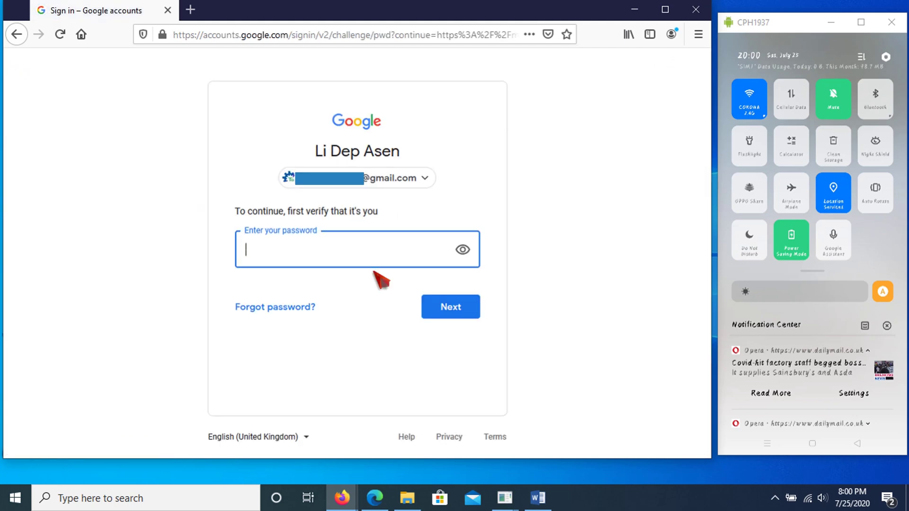
{"action": "type", "text": "••••••••••••••••••••••••••"}
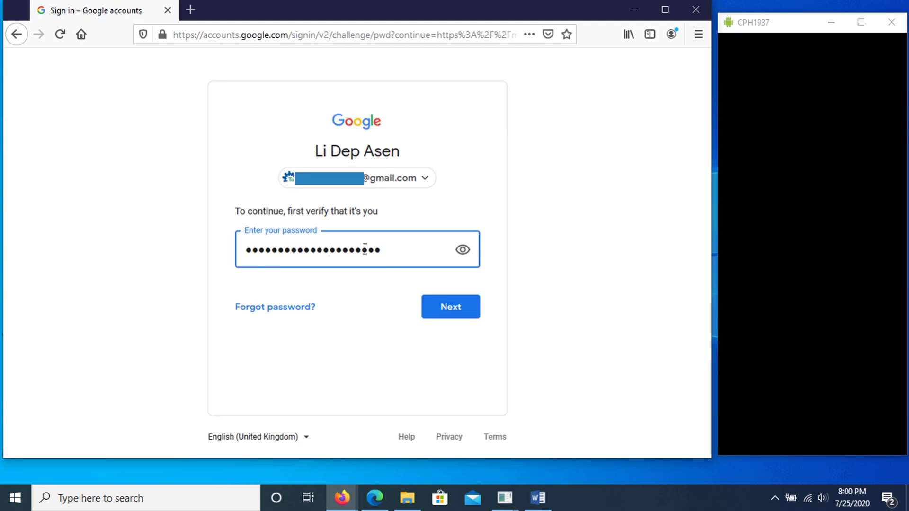
{"action": "type", "text": "••••••"}
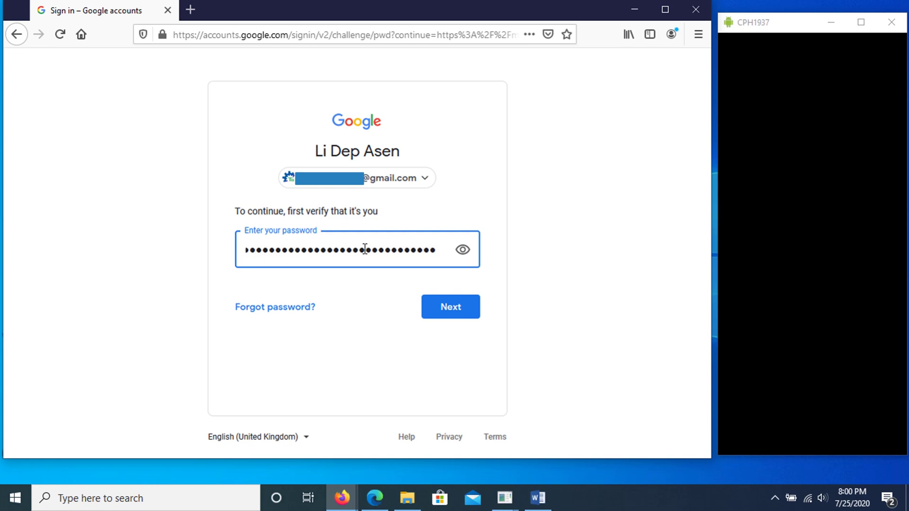
{"action": "key", "text": "Return"}
{"action": "left_click", "coordinate": [331, 152]}
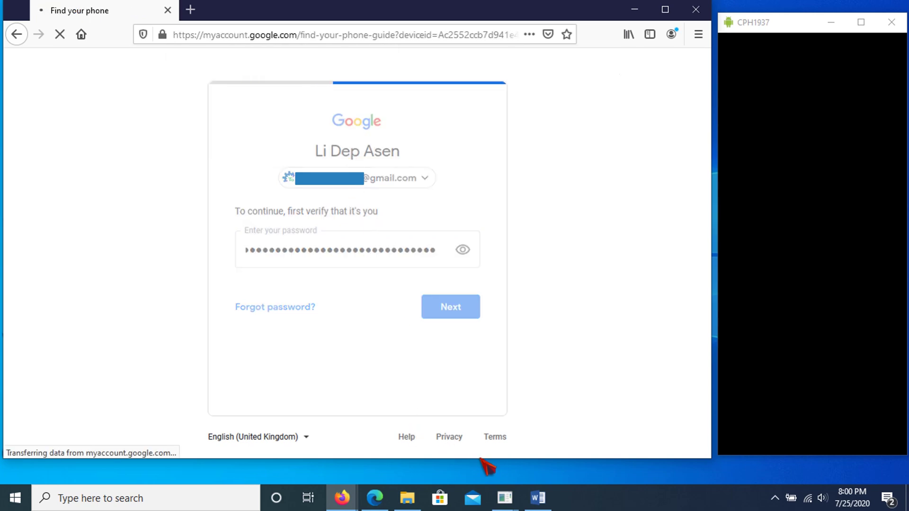
Extend the browser to the taskbar and ring the Oppo A9 2020 at full volume
{"action": "left_click_drag", "start_coordinate": [483, 459], "coordinate": [481, 479]}
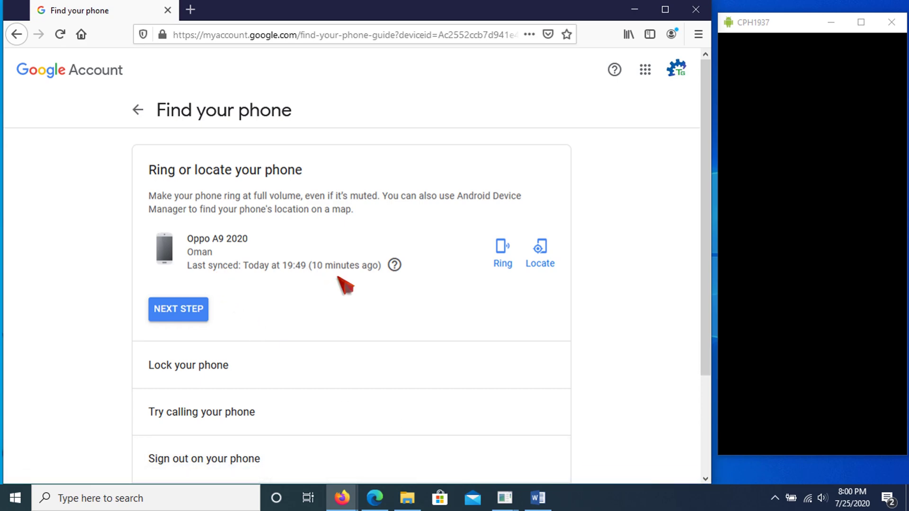
{"action": "left_click", "coordinate": [496, 255]}
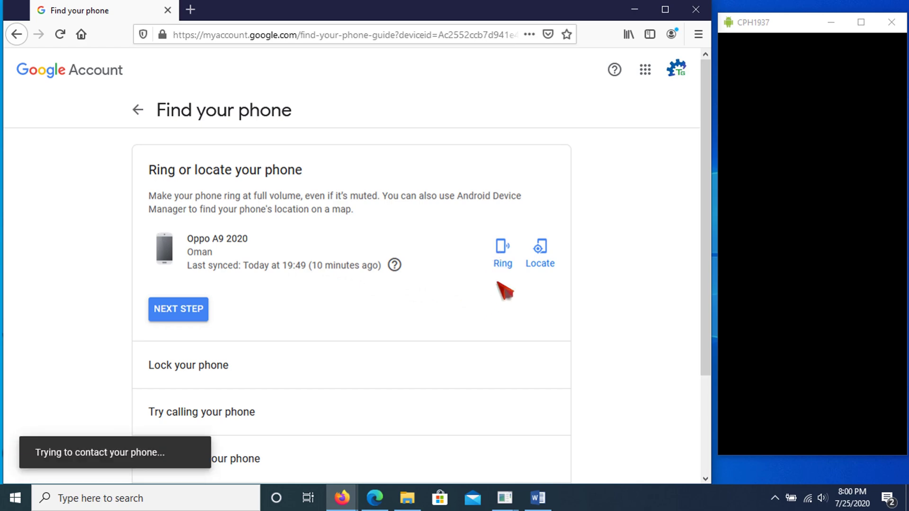
{"action": "left_click", "coordinate": [814, 269]}
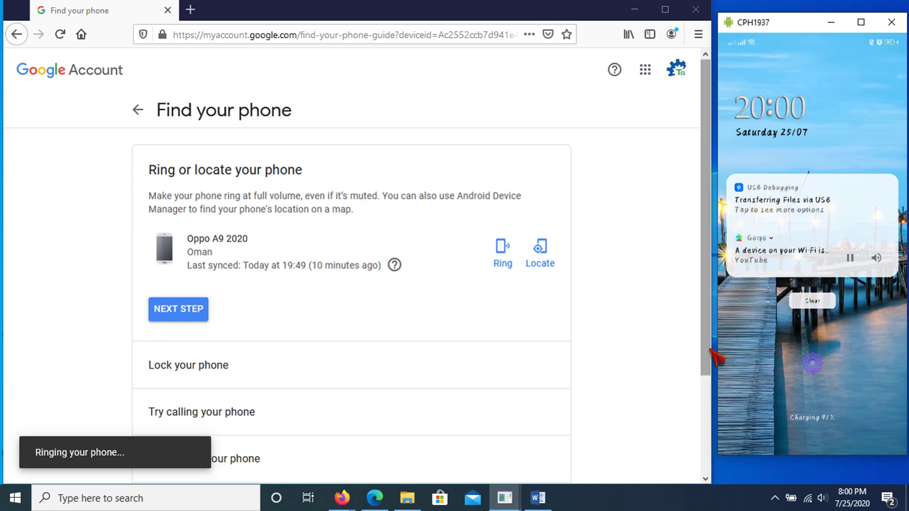
Locate the Oppo A9 2020 in Find My Device, maximizing Firefox and zooming the map out to Muscat
{"action": "left_click", "coordinate": [539, 255]}
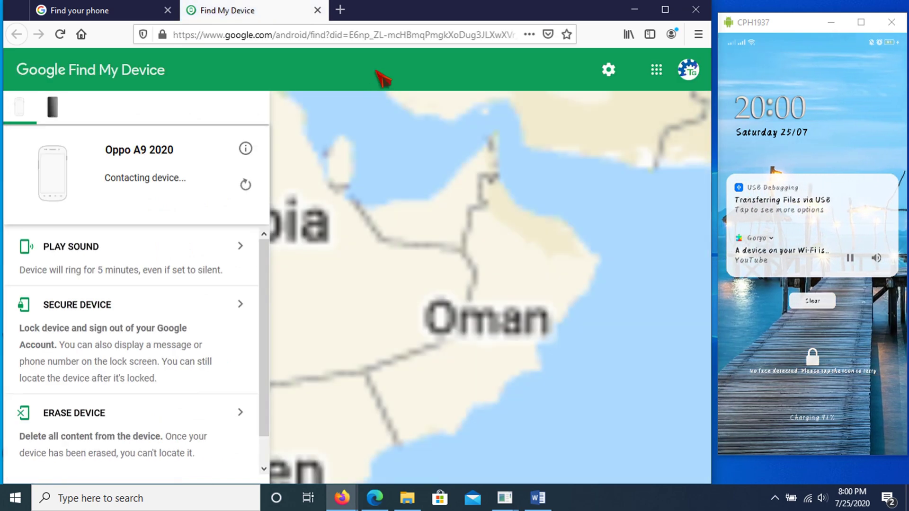
{"action": "double_click", "coordinate": [381, 10]}
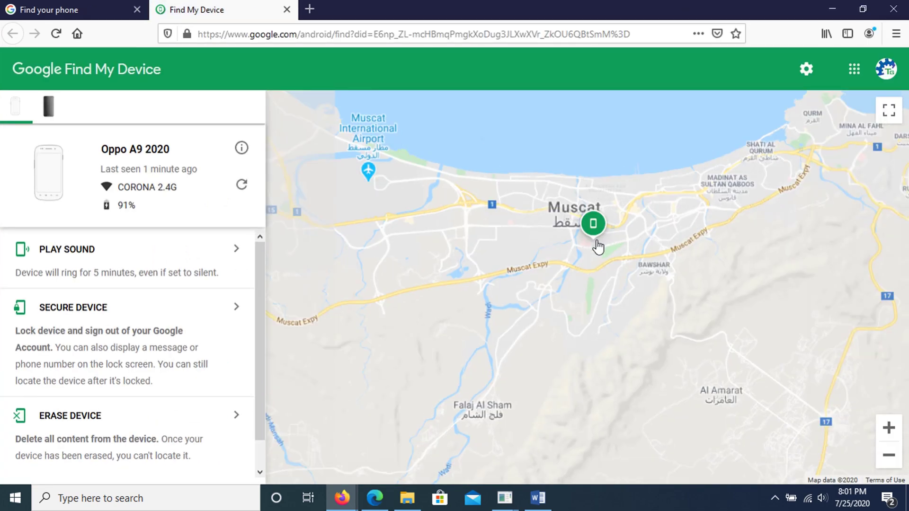
{"action": "scroll", "coordinate": [622, 273], "scroll_direction": "down", "scroll_amount": 1}
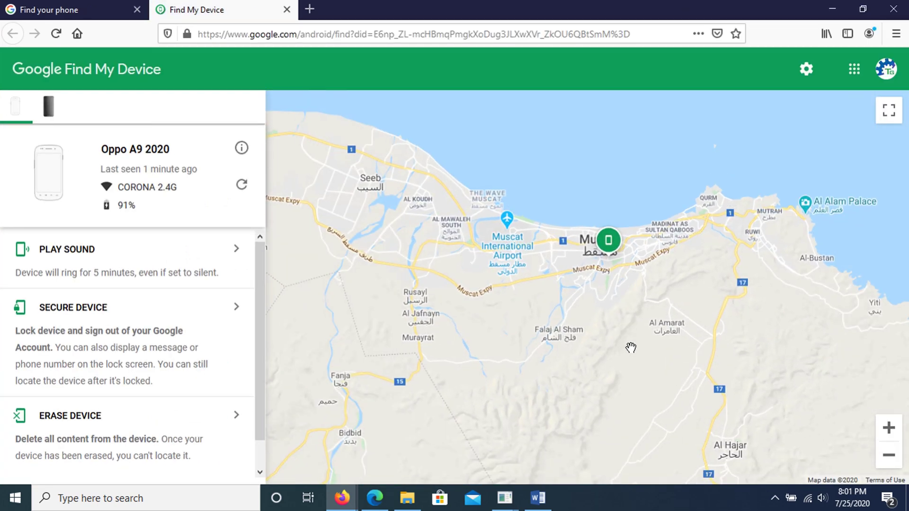
{"action": "scroll", "coordinate": [624, 228], "scroll_direction": "down", "scroll_amount": 3}
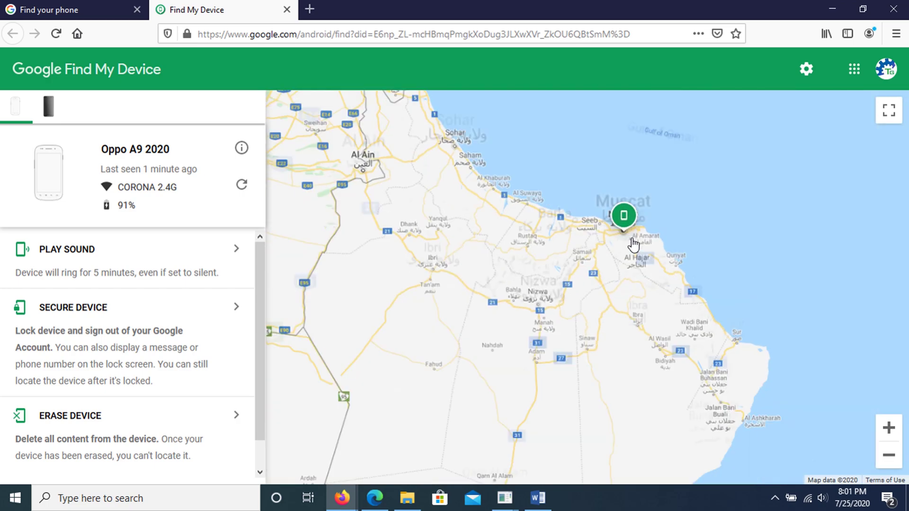
{"action": "scroll", "coordinate": [633, 244], "scroll_direction": "down", "scroll_amount": 1}
Back on Find your phone, expand the Lock your phone and Try calling your phone sections
{"action": "left_click", "coordinate": [92, 10]}
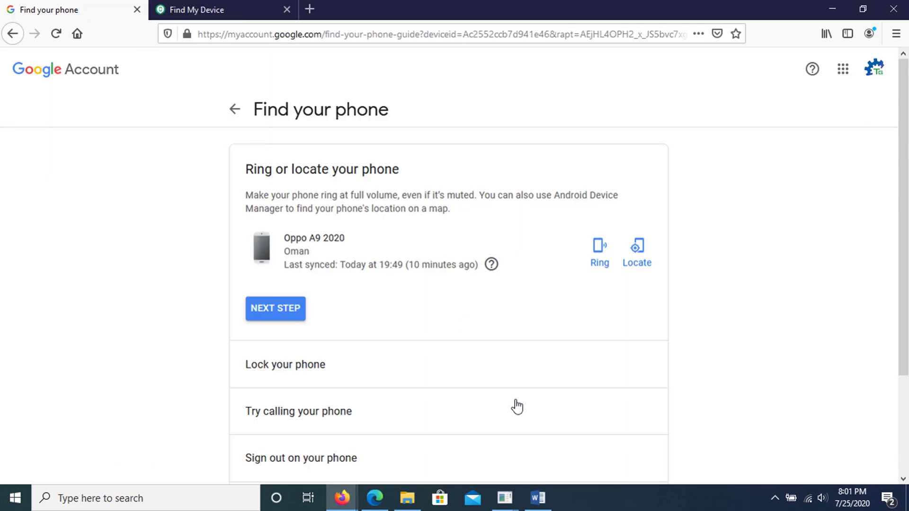
{"action": "scroll", "coordinate": [426, 365], "scroll_direction": "down", "scroll_amount": 3}
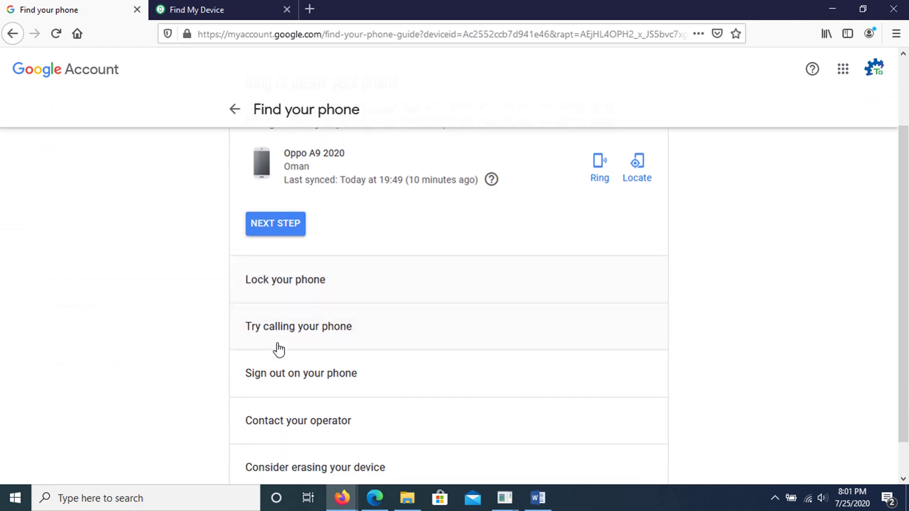
{"action": "left_click", "coordinate": [279, 275]}
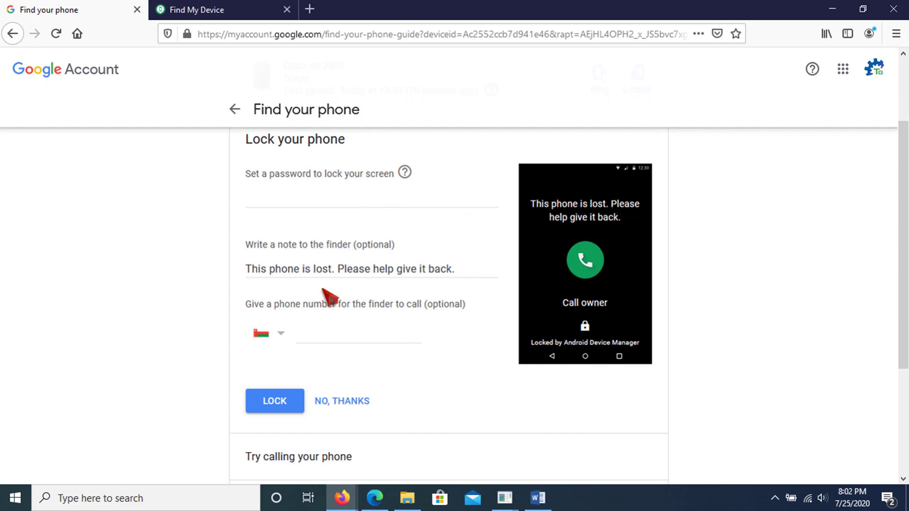
{"action": "scroll", "coordinate": [391, 370], "scroll_direction": "down", "scroll_amount": 2}
{"action": "left_click", "coordinate": [385, 367]}
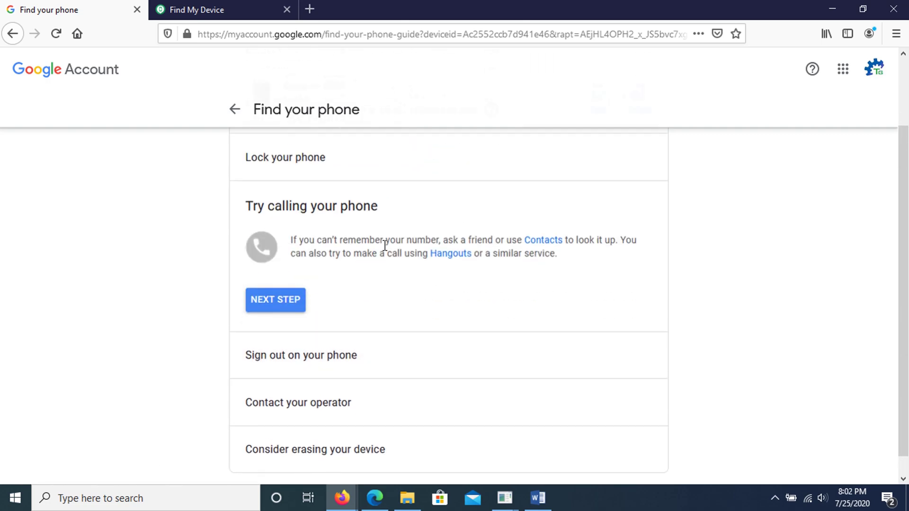
Expand the Sign out on your phone and Contact your operator sections
{"action": "scroll", "coordinate": [391, 285], "scroll_direction": "down", "scroll_amount": 1}
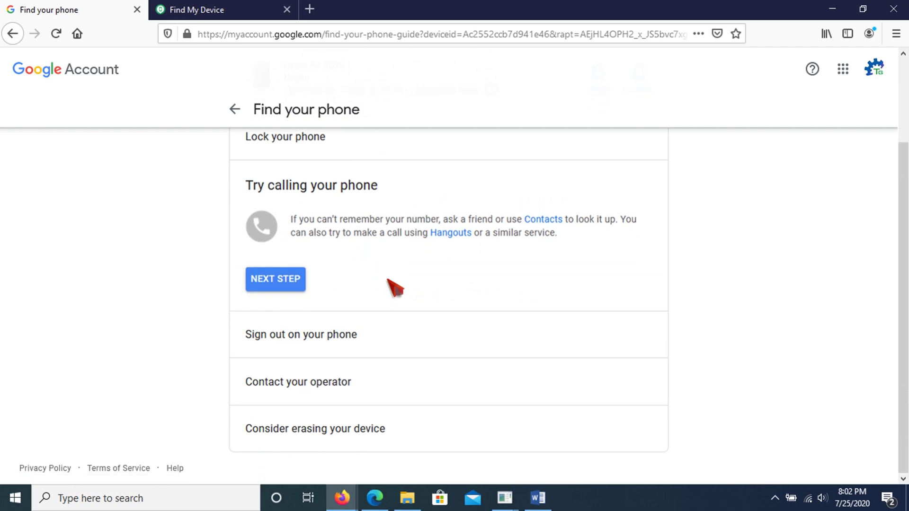
{"action": "left_click", "coordinate": [348, 339]}
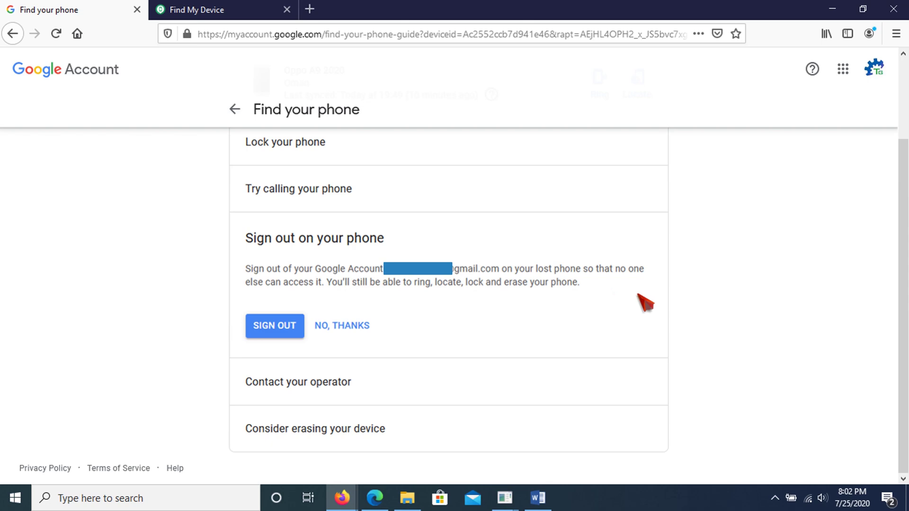
{"action": "left_click", "coordinate": [299, 387]}
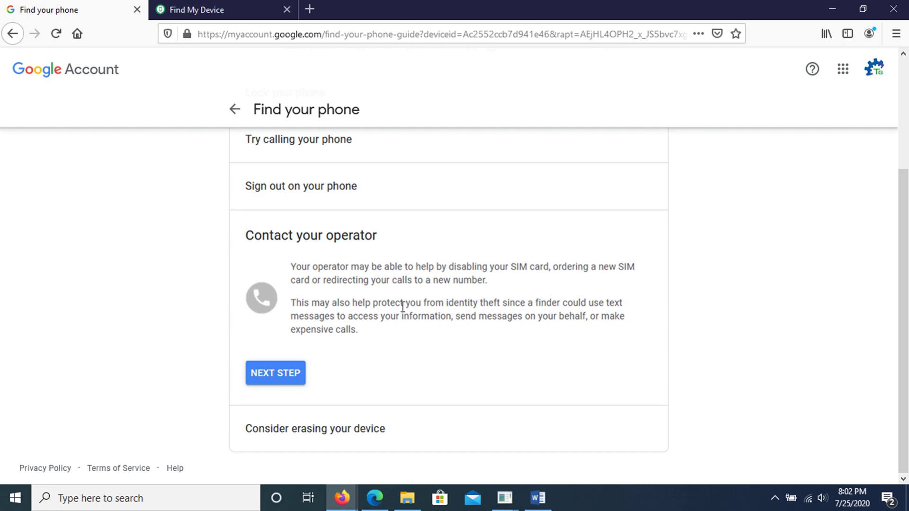
Read the Consider erasing your device section, then go back to the phones and tablets list
{"action": "left_click", "coordinate": [334, 429]}
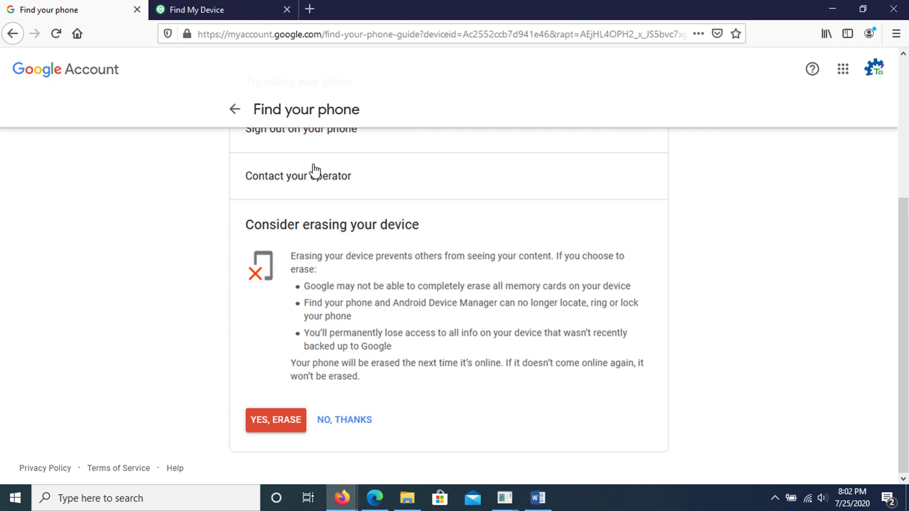
{"action": "left_click", "coordinate": [235, 109]}
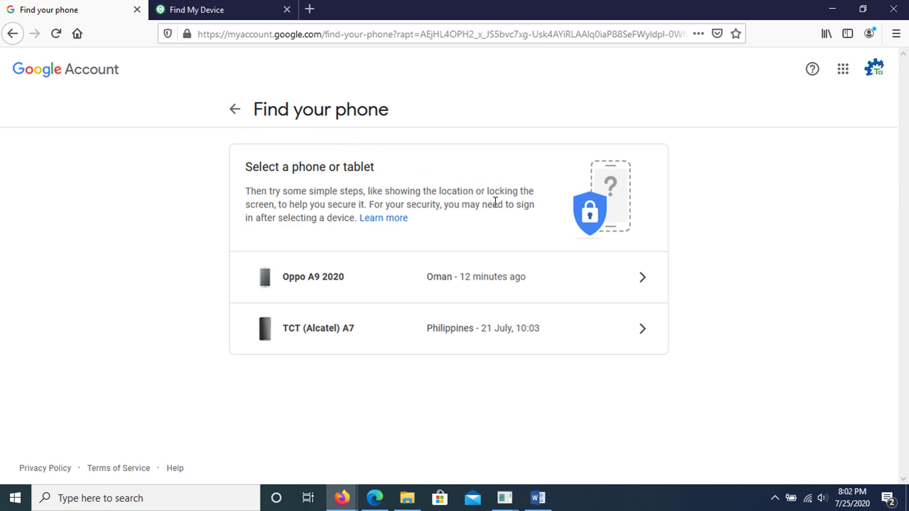
Minimize Firefox and the CPH1937 phone mirror window to show the bare desktop
{"action": "left_click", "coordinate": [831, 9]}
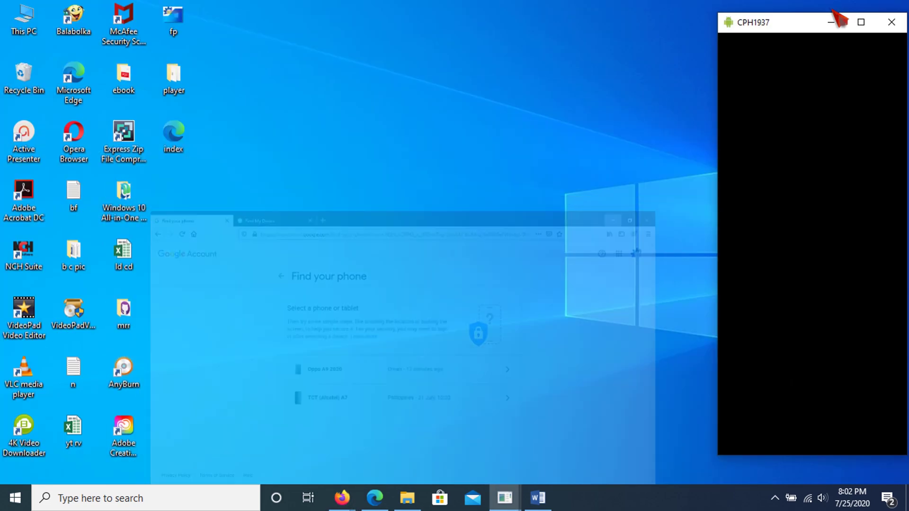
{"action": "left_click", "coordinate": [831, 21]}
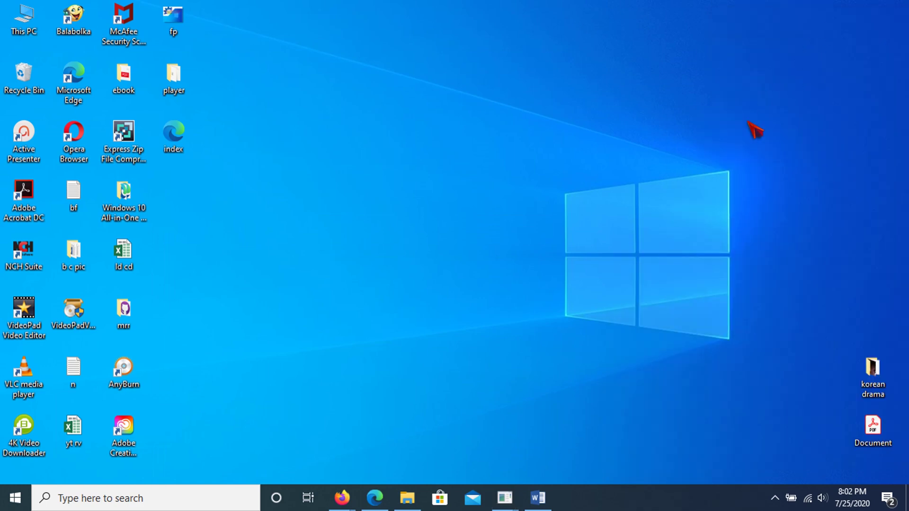